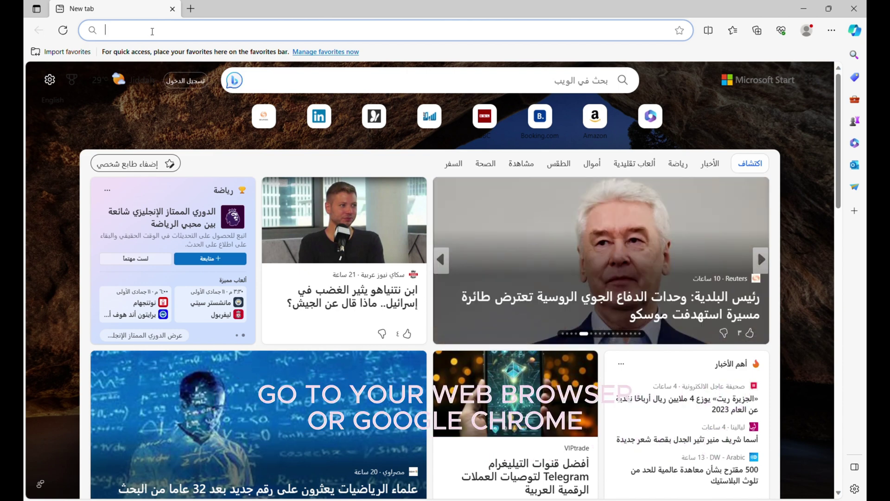
text(https://gaca)
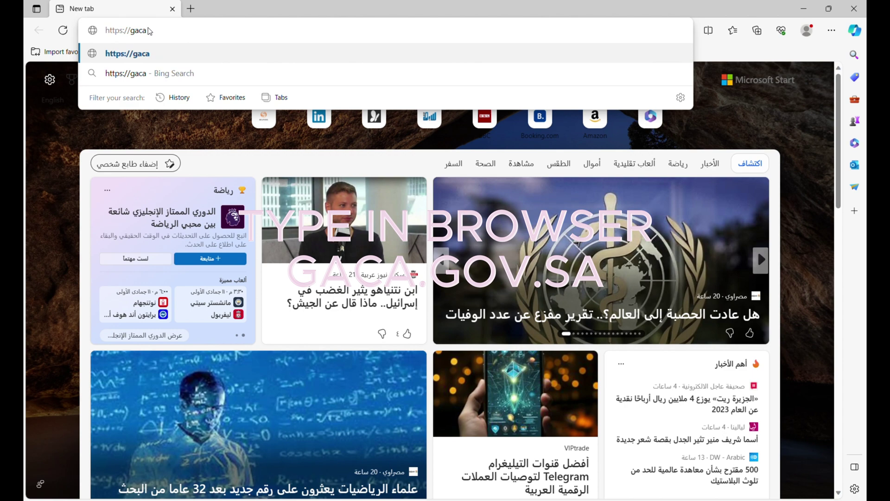
text(.gov.sa/)
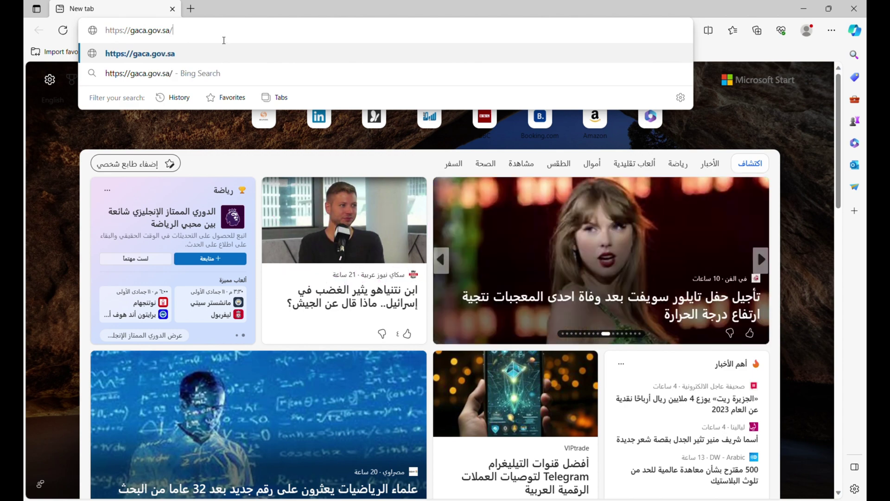
key(Return)
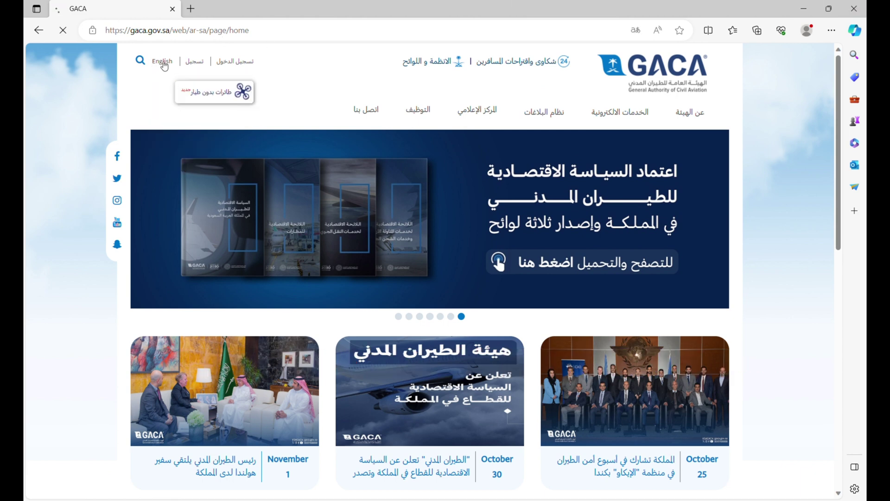
- Switch the GACA site to English and go to the 'Register Your UAS' page
click(164, 63)
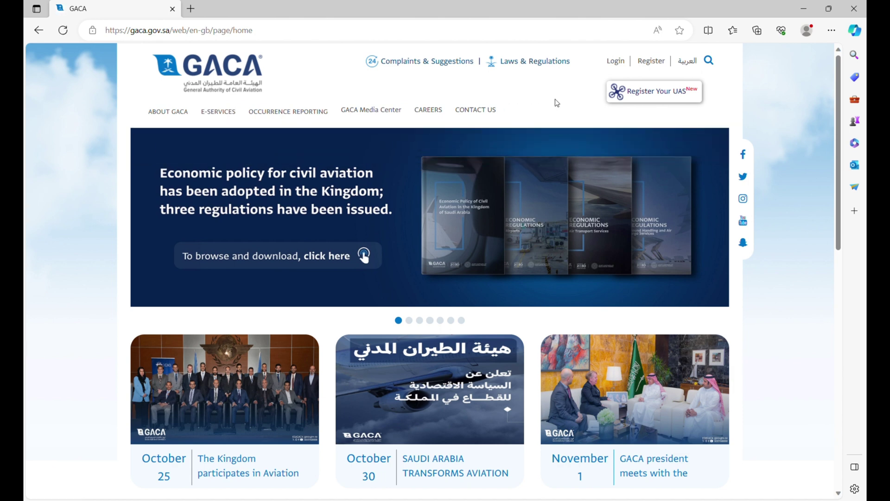
click(636, 94)
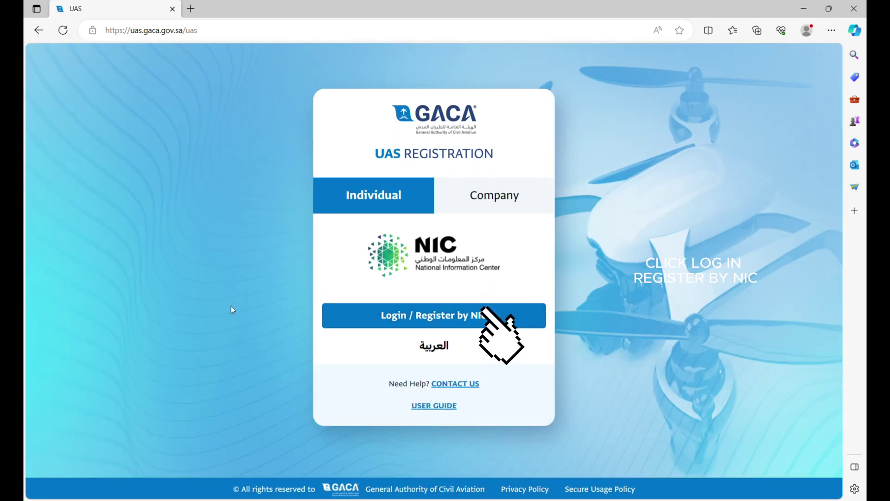
- Choose 'Login / Register by NIC' and show the Nafath sign-on page in English
click(437, 322)
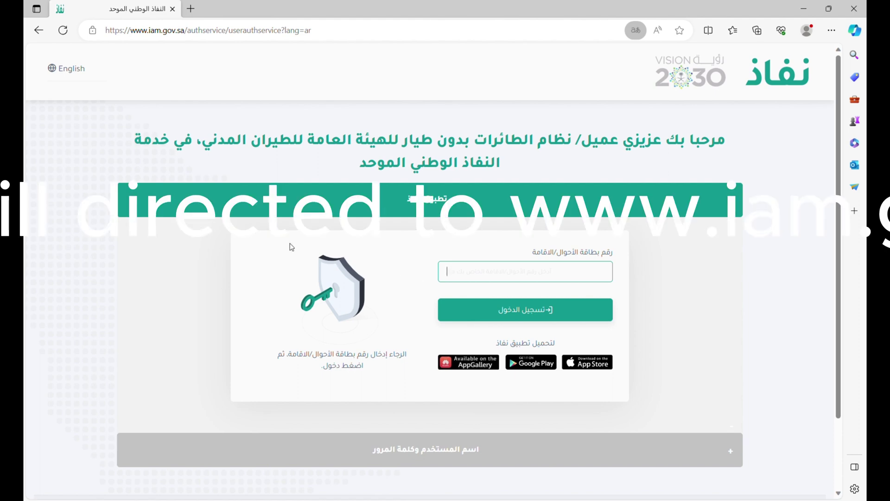
click(73, 73)
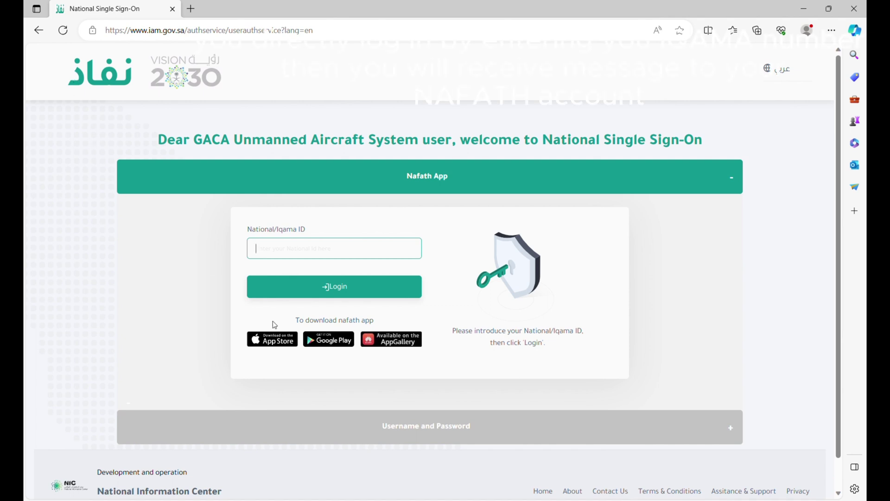
scroll(607, 289, down, 1)
scroll(608, 289, down, 1)
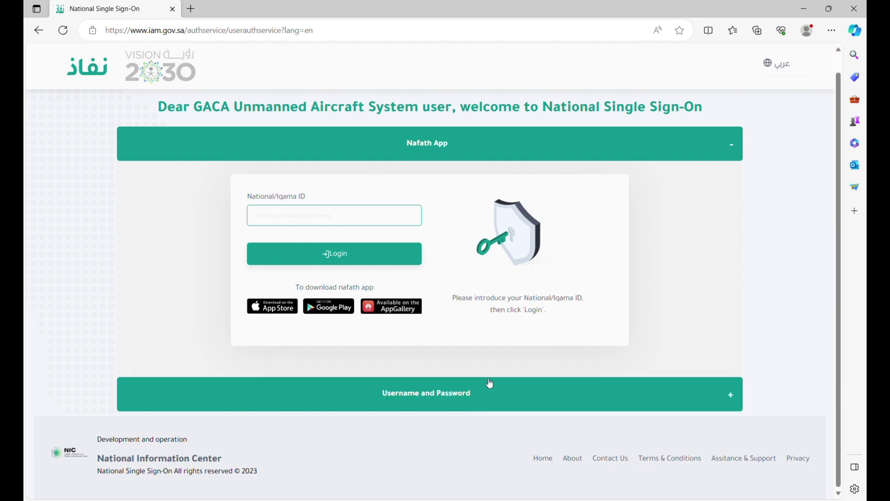
- Use Username and Password sign-in, entering the National ID and the account password
click(441, 396)
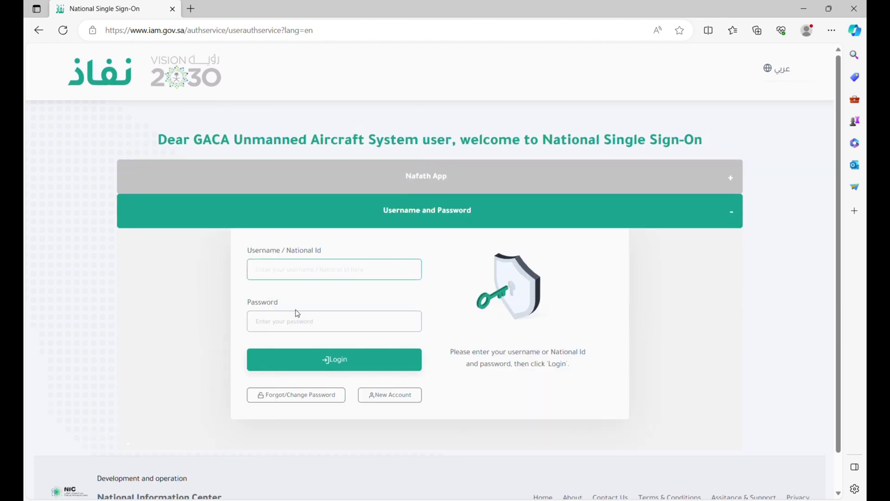
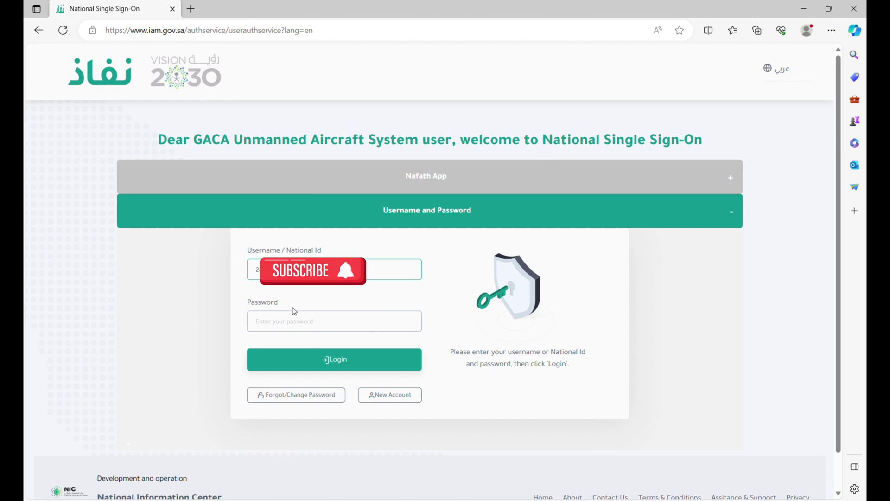
click(299, 325)
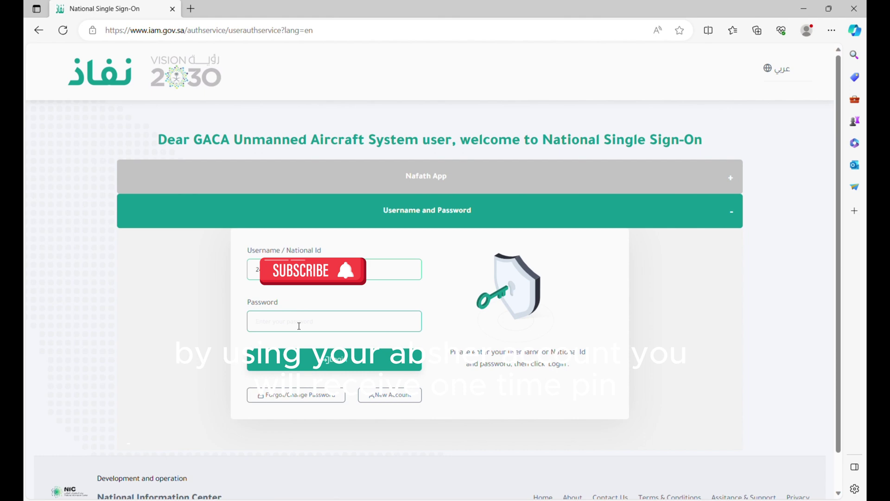
text(•••)
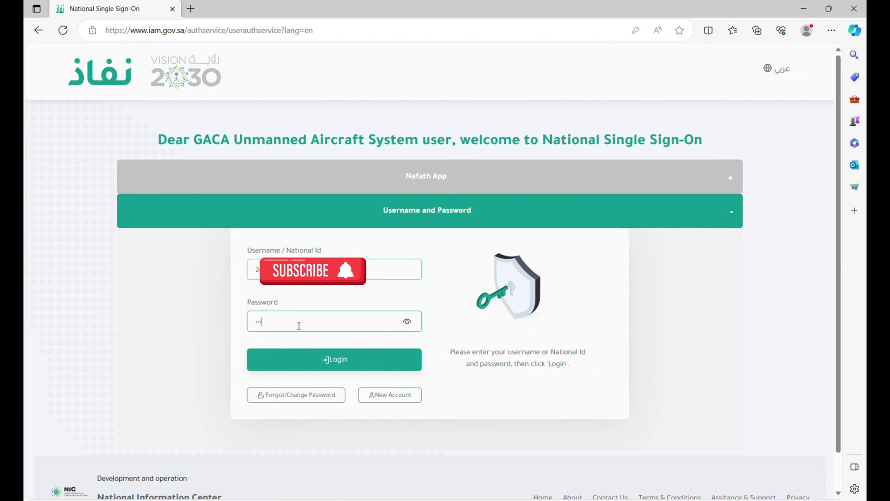
text(•••••••••)
- Log in and confirm with the SMS one-time code to reach My Drones
click(345, 360)
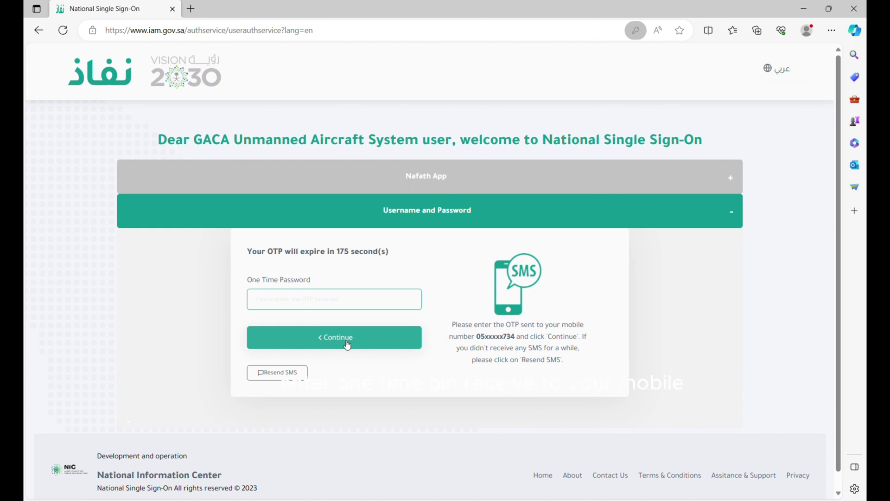
click(352, 346)
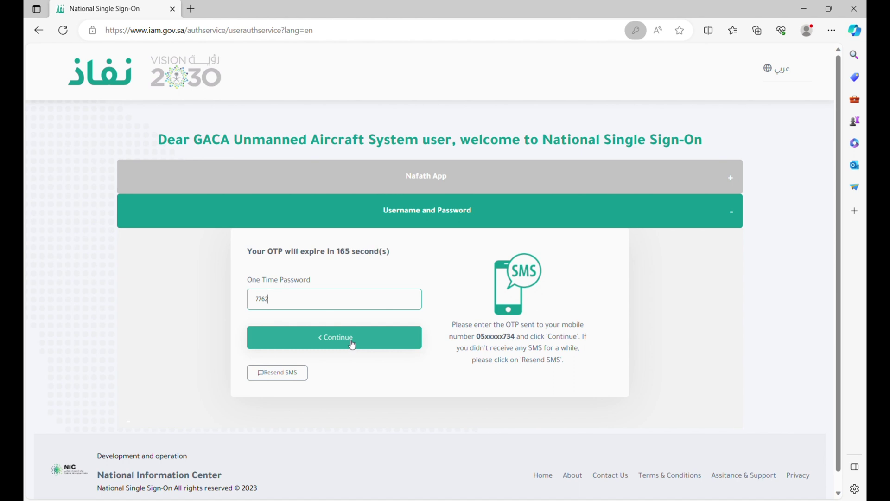
scroll(255, 286, up, 1)
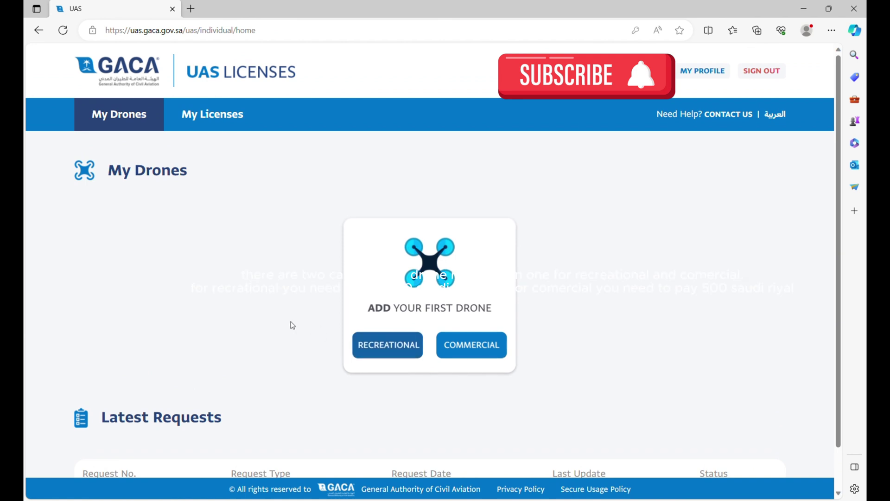
- Choose RECREATIONAL, fill in the drone's serial number and details, and advance to Required Documents
click(384, 350)
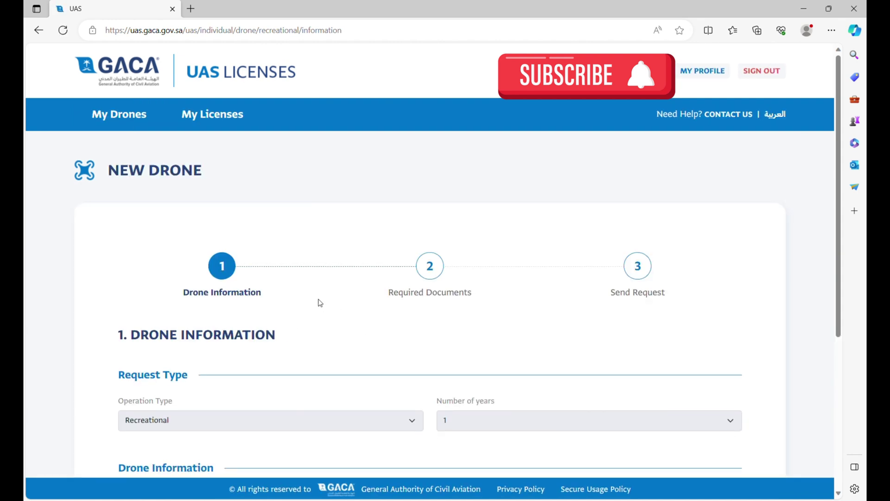
scroll(157, 184, down, 1)
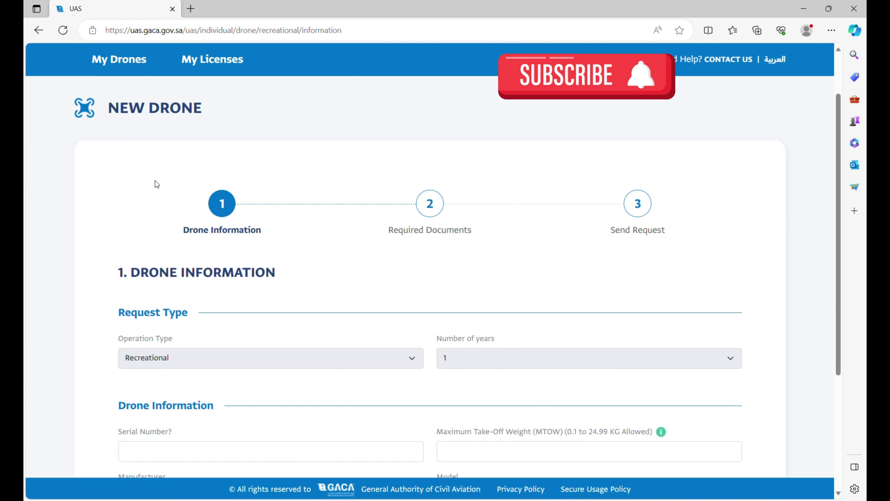
scroll(156, 184, down, 1)
scroll(157, 185, up, 2)
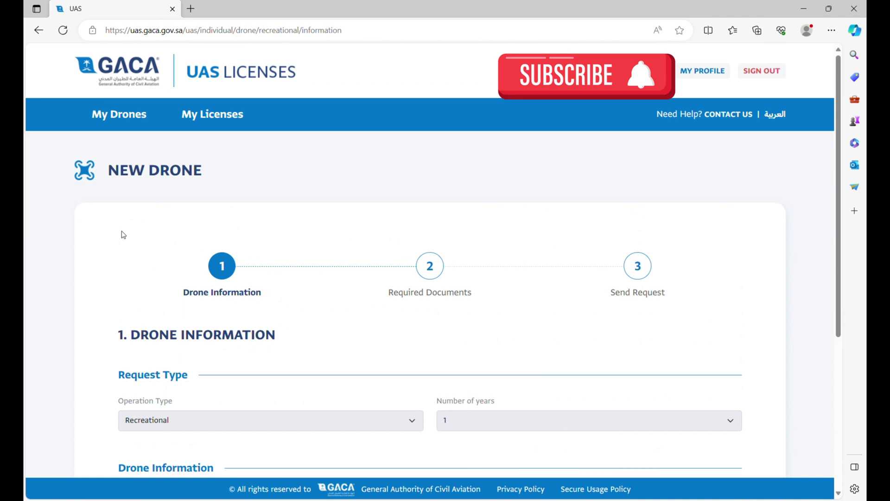
scroll(124, 235, down, 3)
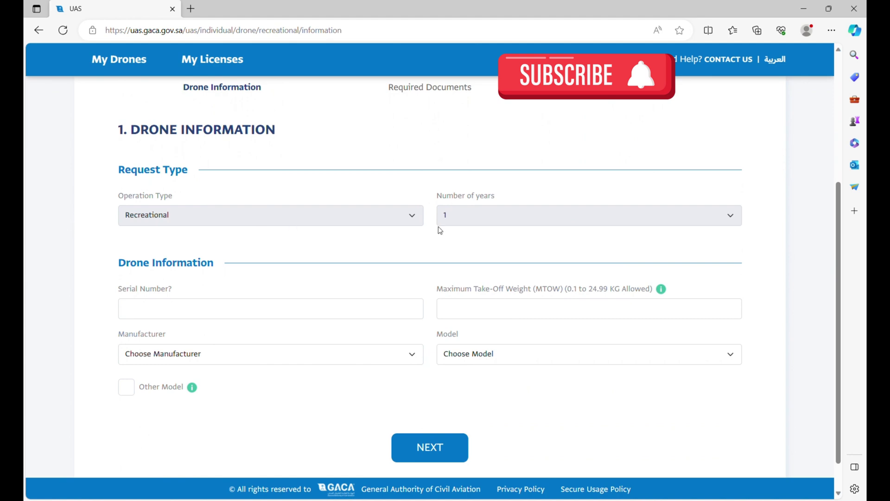
scroll(414, 218, up, 3)
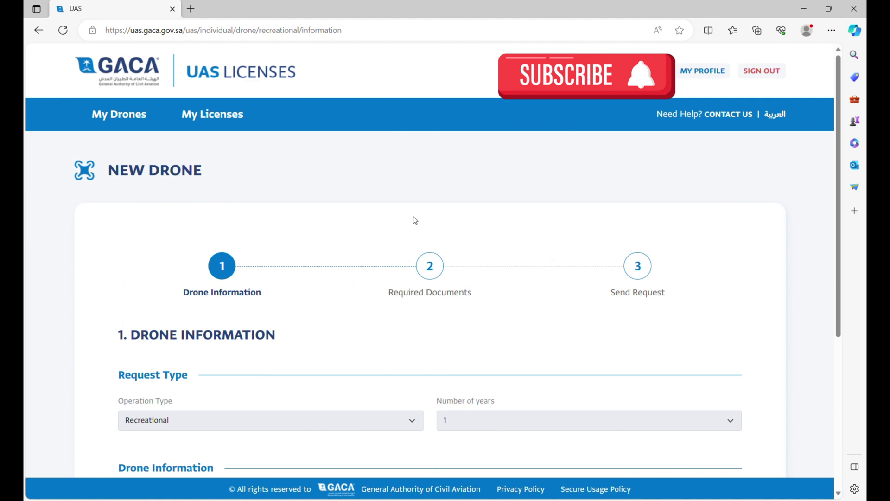
scroll(207, 237, down, 2)
scroll(115, 250, down, 1)
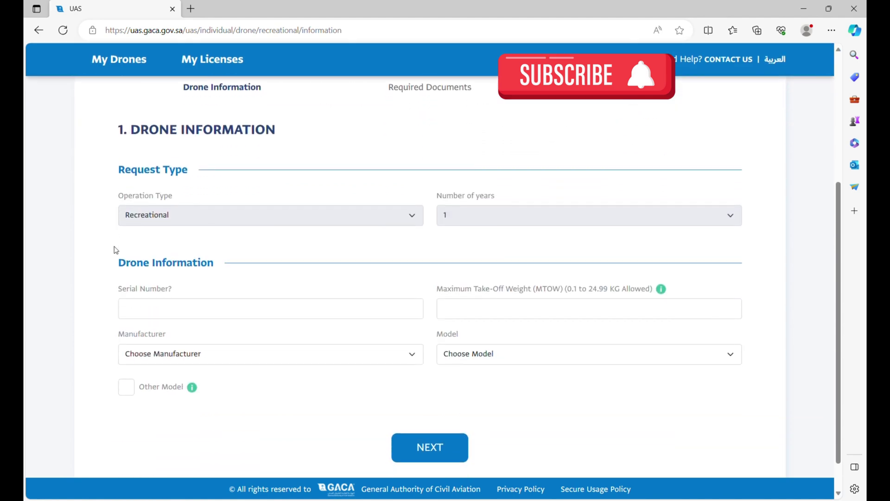
click(156, 313)
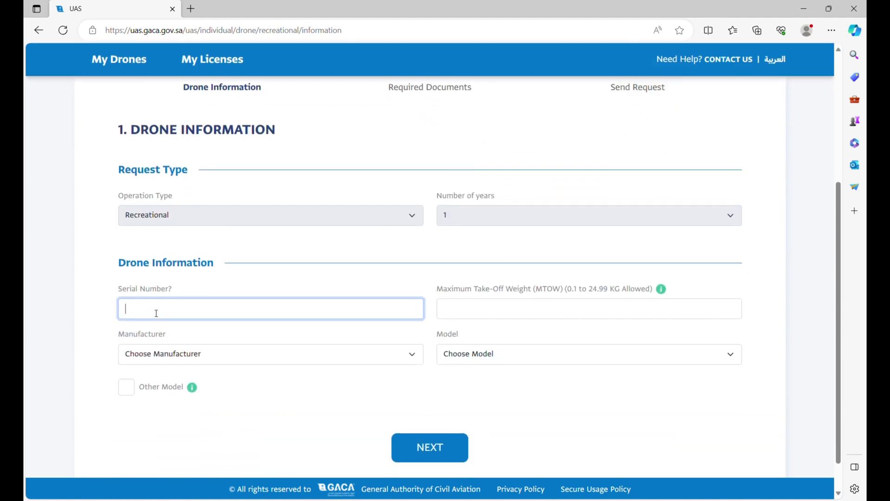
click(430, 447)
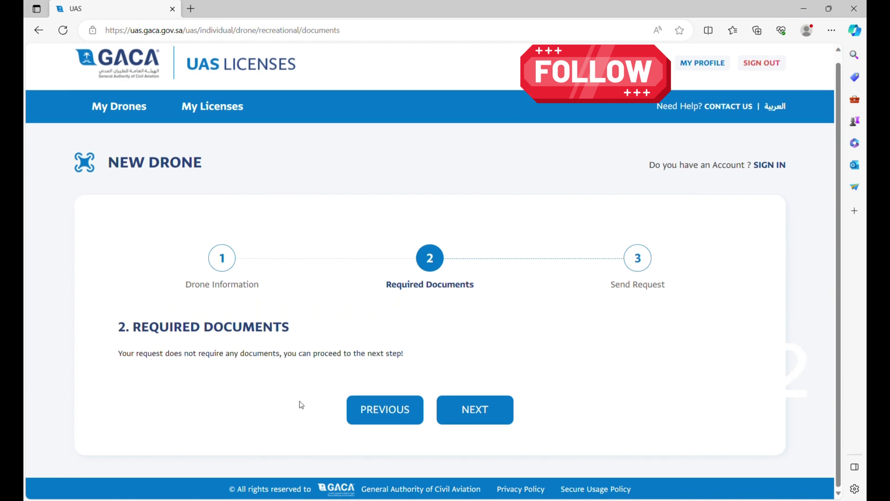
- Skip the empty documents step, tick 'I'm not a robot' and ACCEPT & SEND the request
click(487, 414)
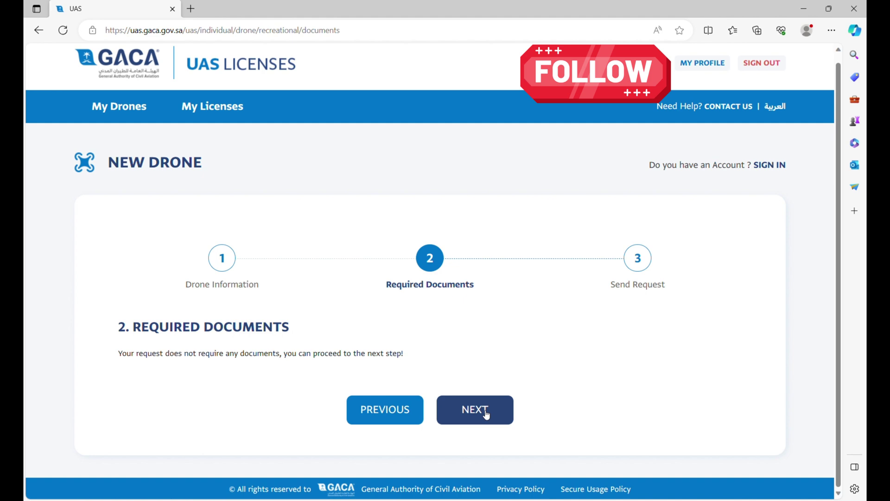
click(487, 414)
scroll(229, 382, down, 3)
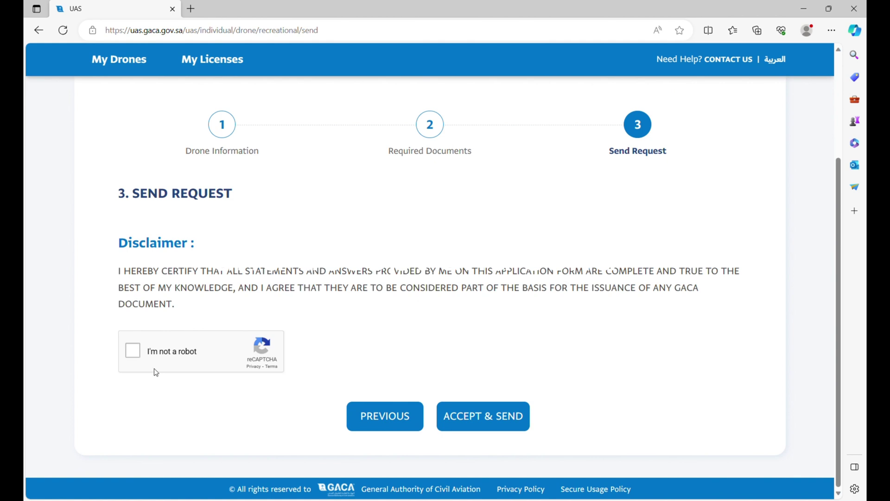
click(136, 356)
click(489, 417)
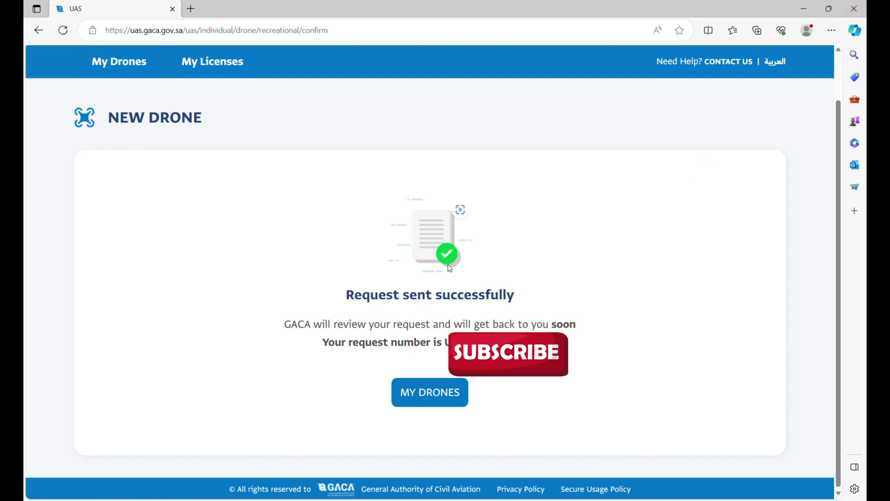
- Go BACK from Notifications to the My Drones home page
click(430, 395)
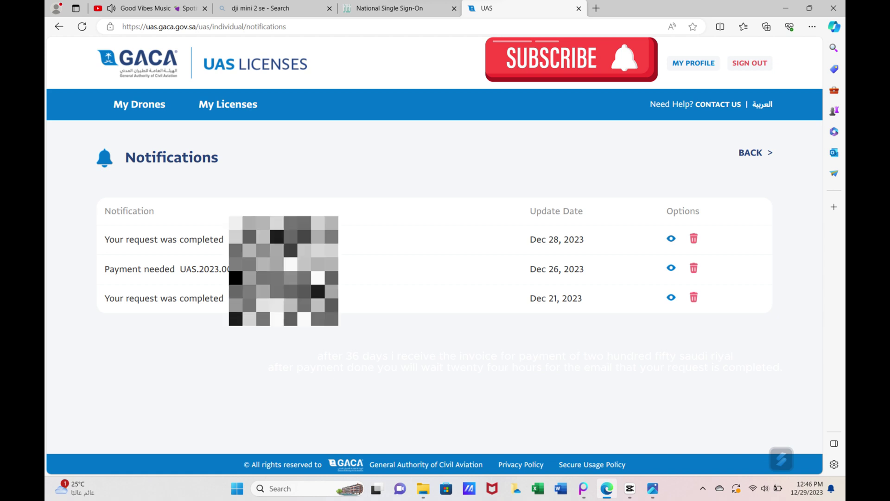